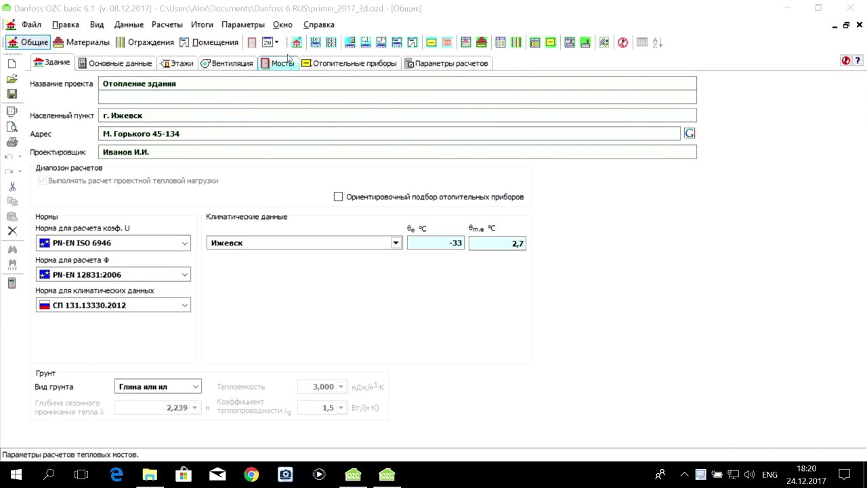
View the program's version and release information and close the information window
left_click(314, 25)
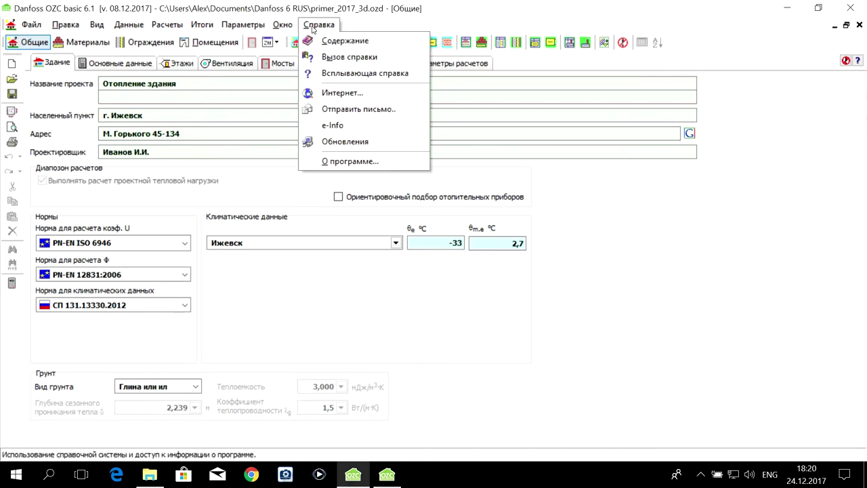
left_click(354, 162)
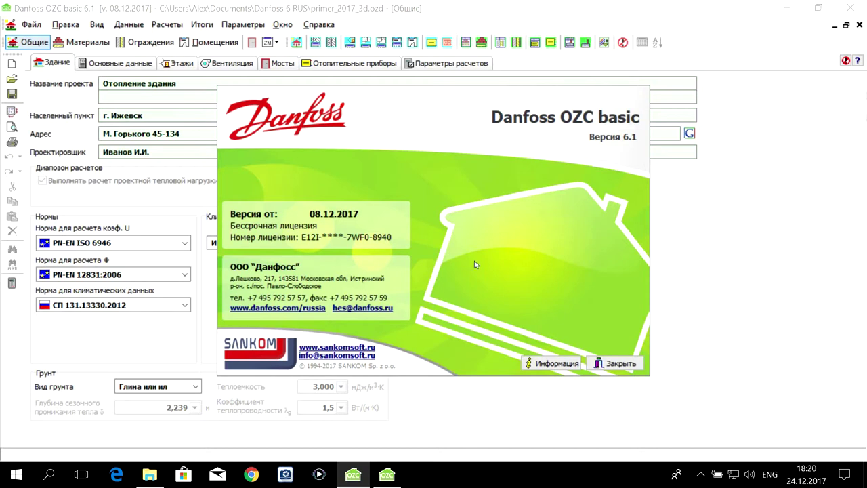
left_click(615, 362)
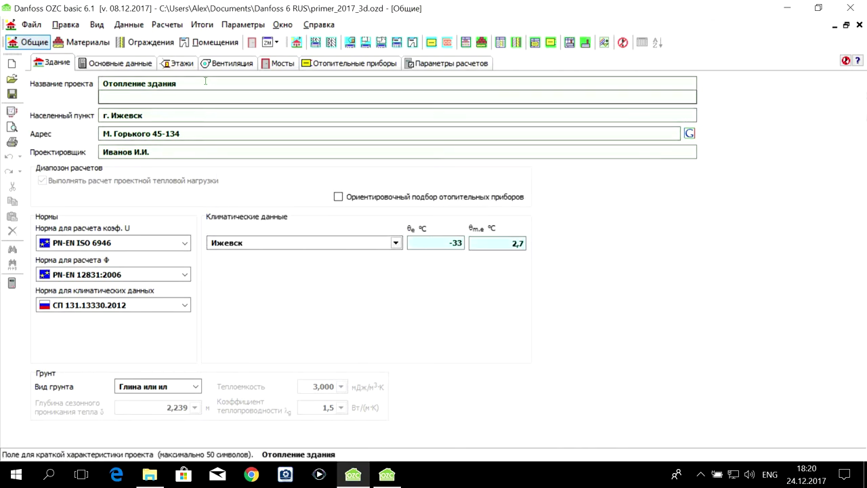
Import the calculation 3D model from the ЧЕРДАК floor plan and display the enclosures of room 301
left_click(202, 43)
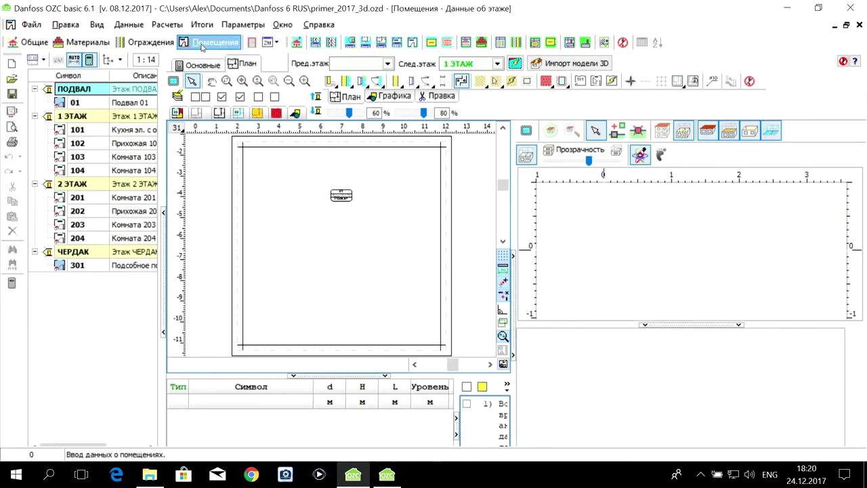
left_click(130, 251)
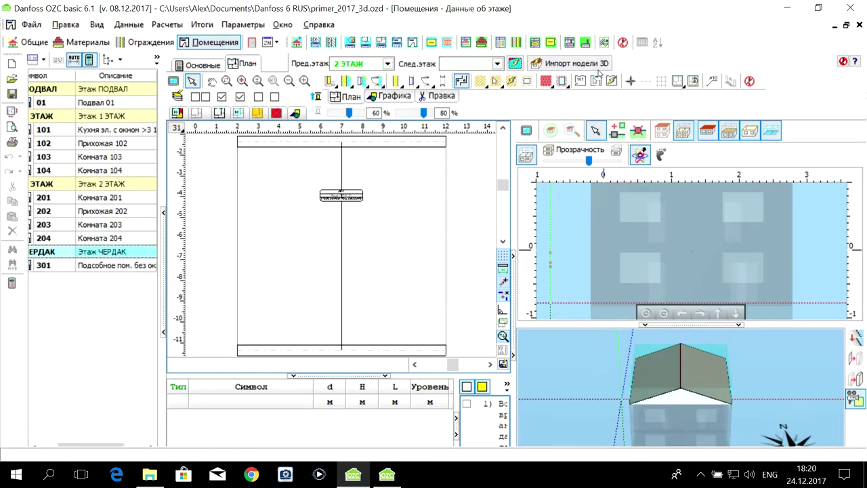
left_click(552, 63)
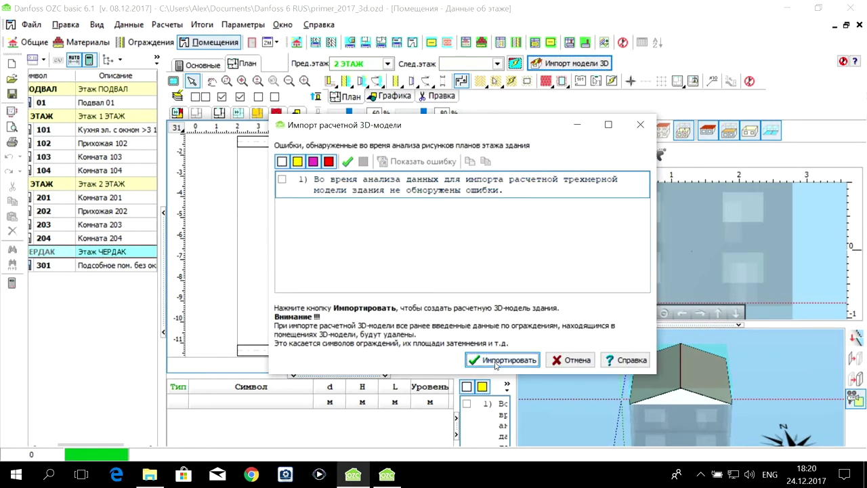
left_click(497, 361)
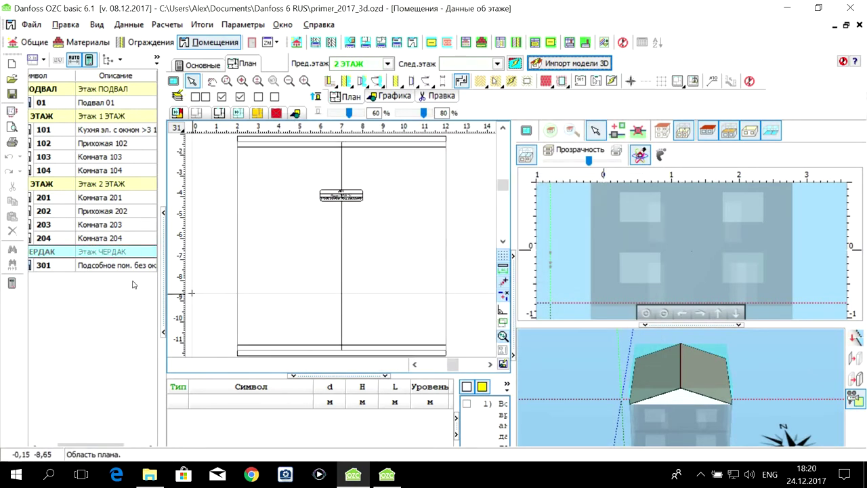
left_click(117, 267)
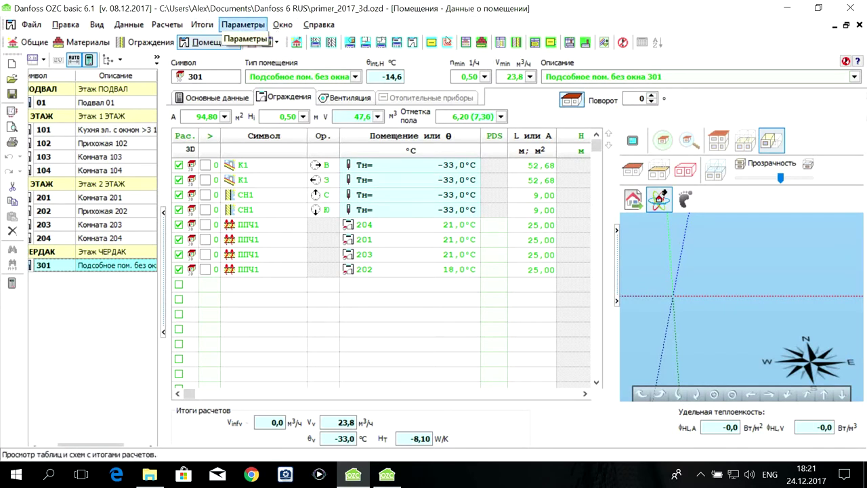
View the room results table for the С.О. program and switch to the same table in Oventrop OZC 5.0
left_click(448, 43)
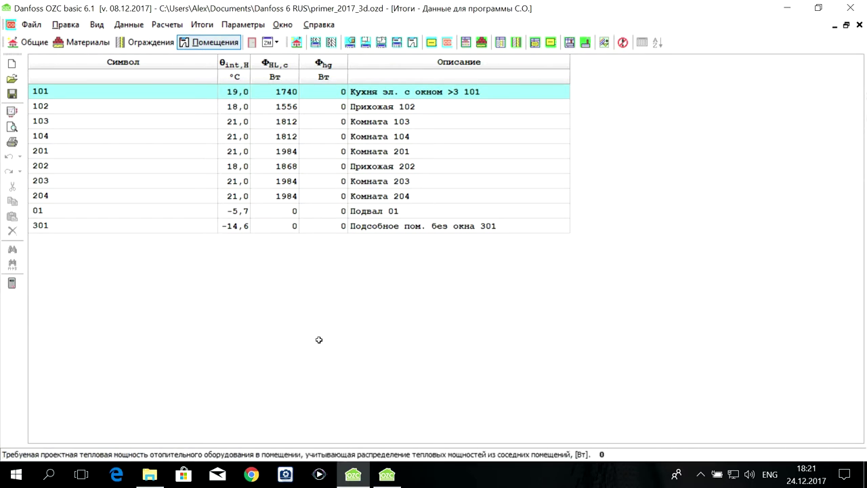
left_click(385, 474)
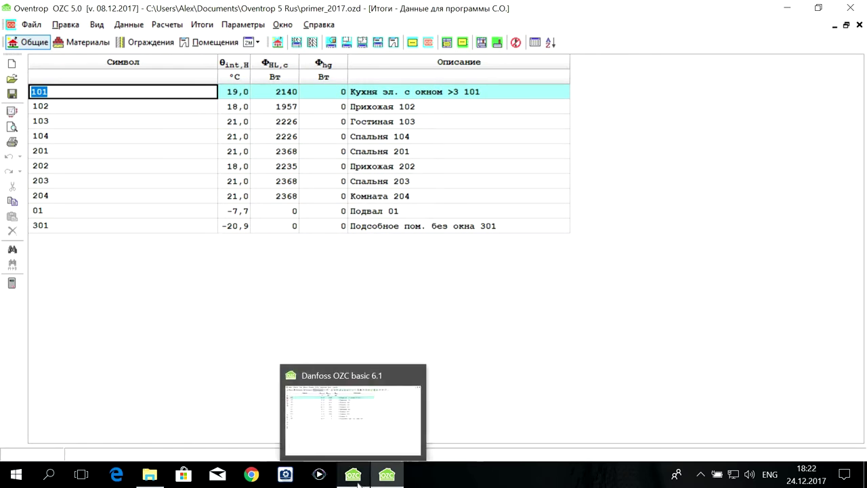
Display the enclosures list of room 101 in the primer_2017.ozd project
left_click(212, 42)
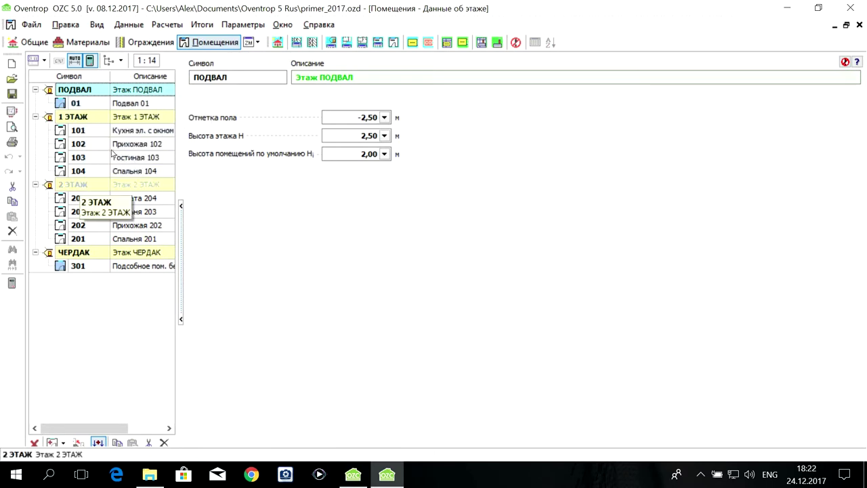
left_click(139, 130)
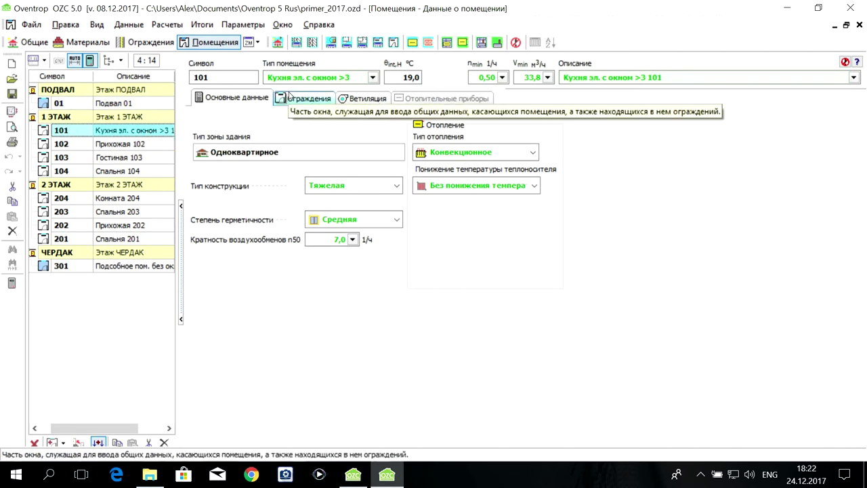
left_click(290, 97)
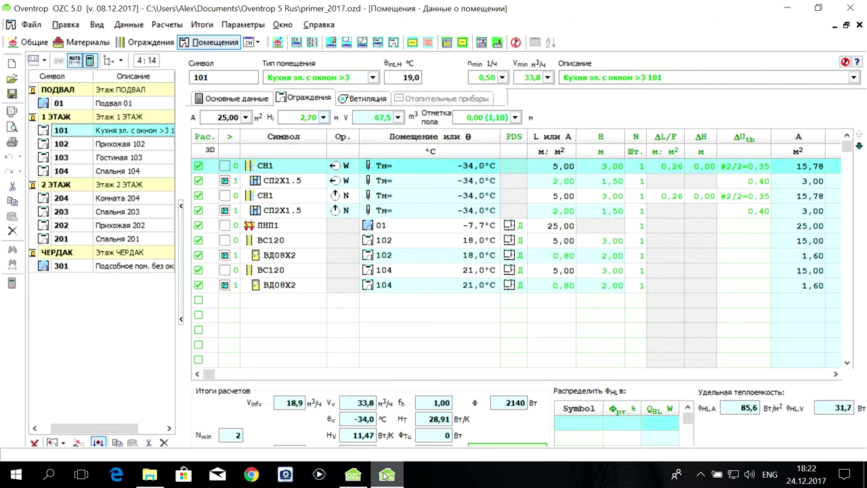
Switch back to Danfoss OZC basic 6.1 and display the ЧЕРДАК floor plan
mouse_move(384, 476)
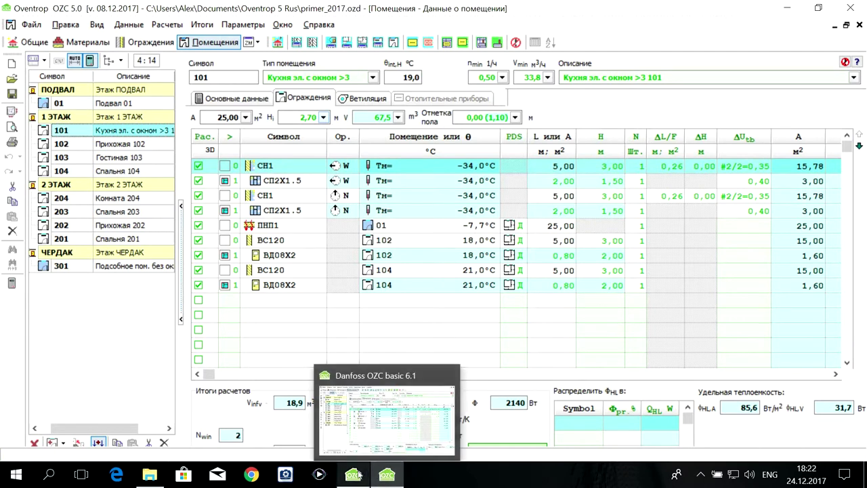
left_click(353, 474)
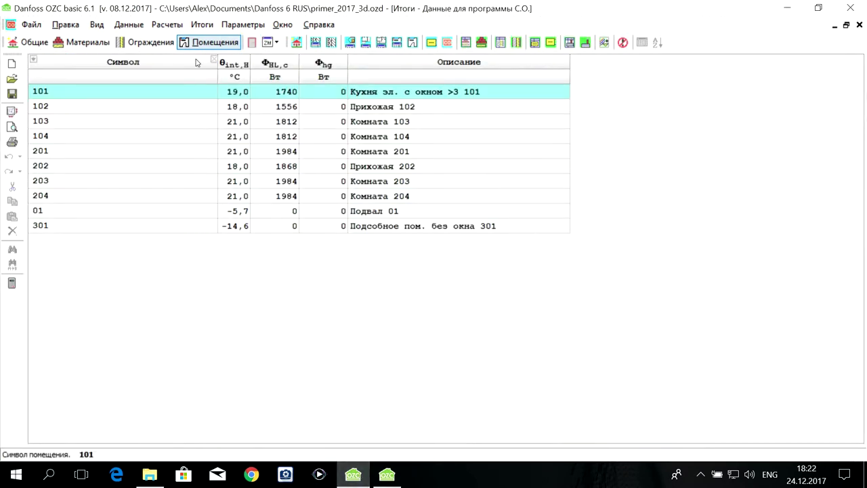
left_click(201, 42)
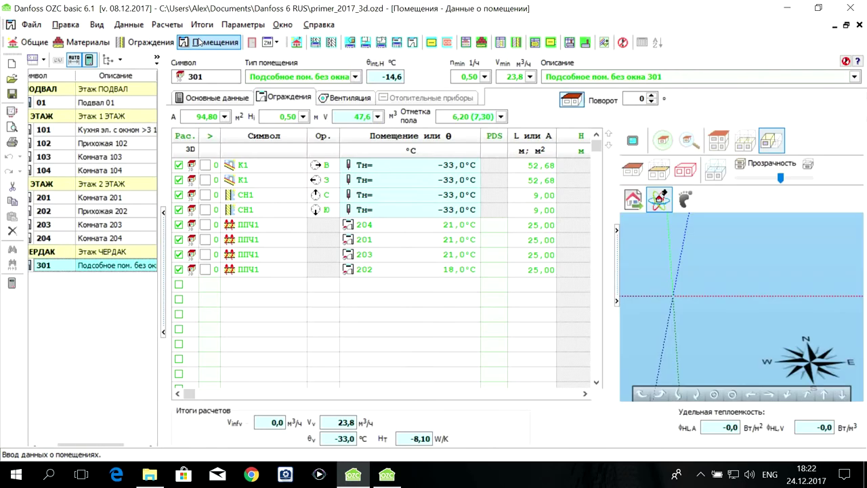
left_click(125, 252)
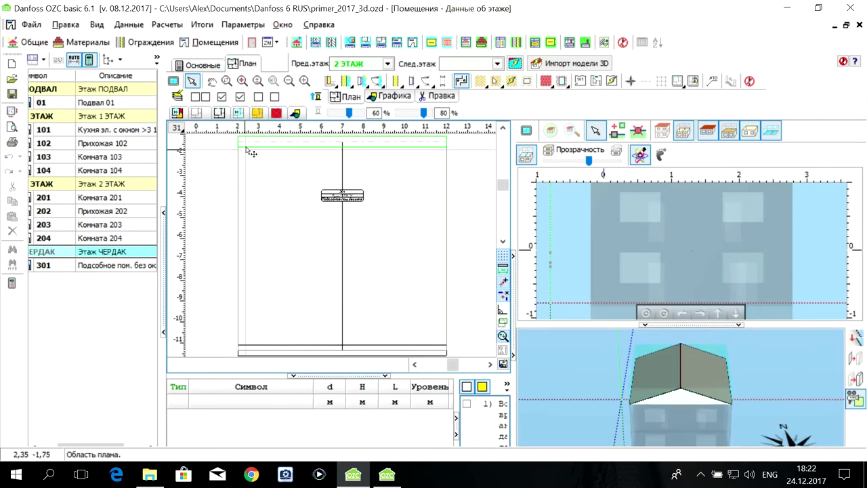
Examine the outer wall СН1 and the room zone boundary at the upper-left corner of the attic plan
left_click(249, 144)
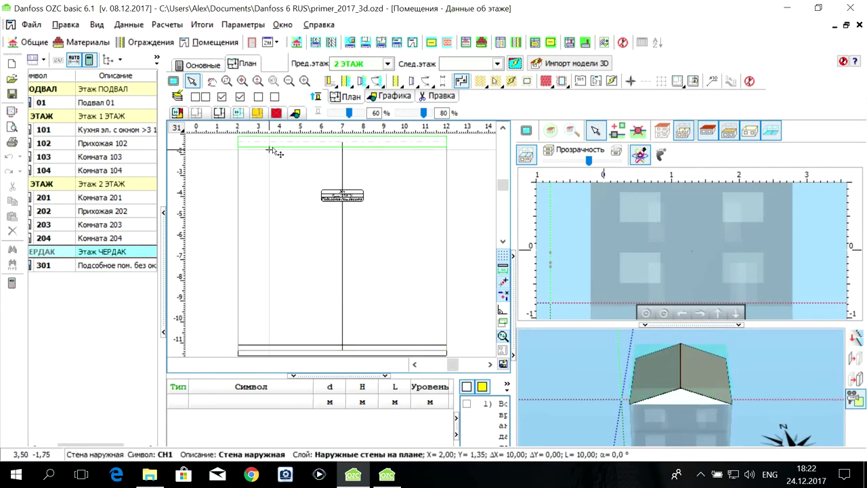
left_click(277, 147)
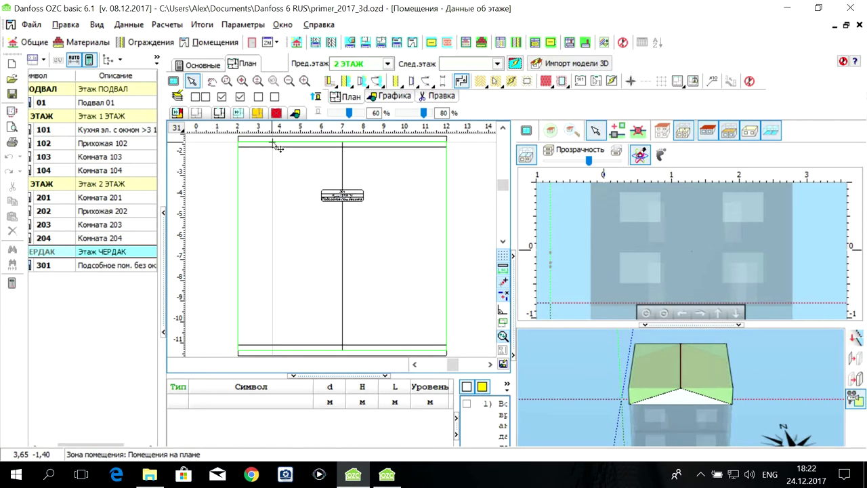
left_click(240, 144)
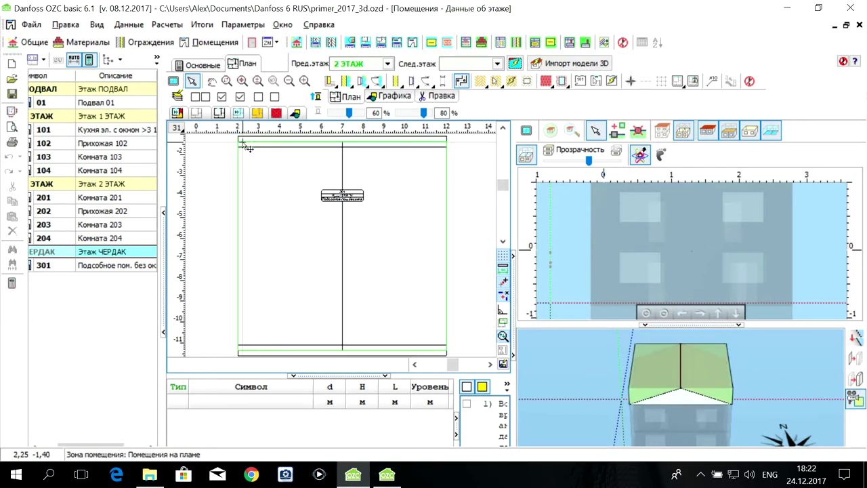
key("Escape")
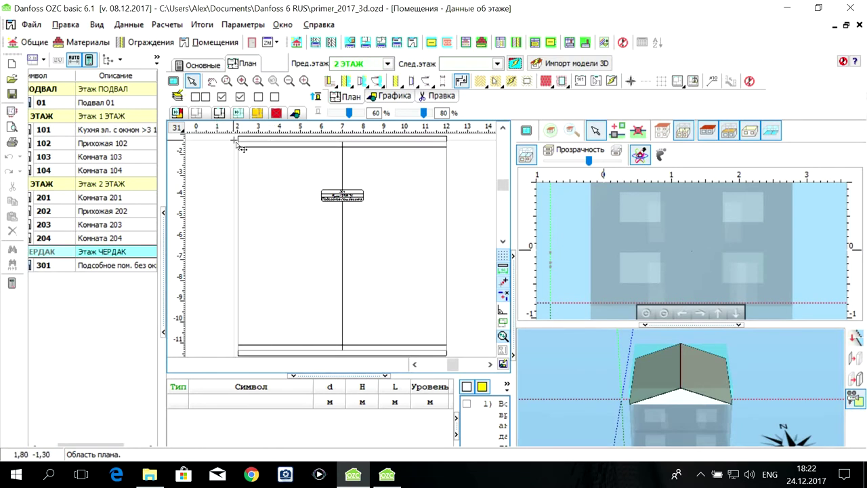
left_click(238, 143)
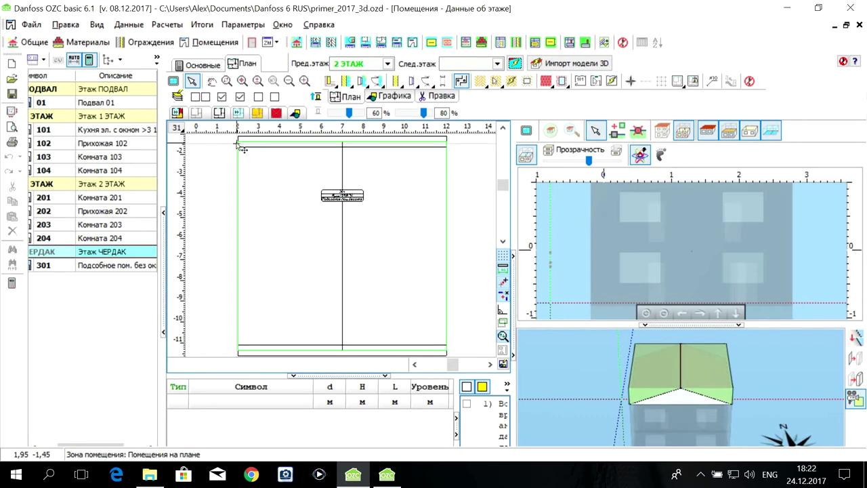
Check the enclosures of room 101 and examine its wall axes and zone boundary on the 1 ЭТАЖ plan
double_click(112, 132)
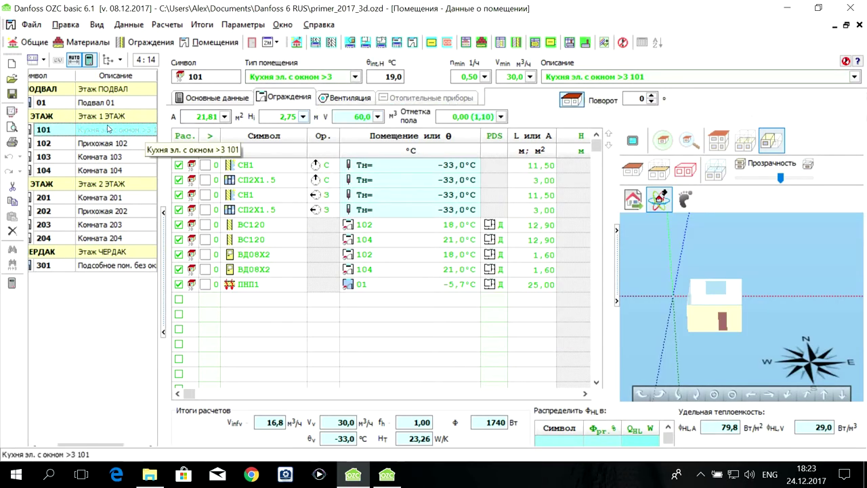
left_click_drag(111, 130, 99, 117)
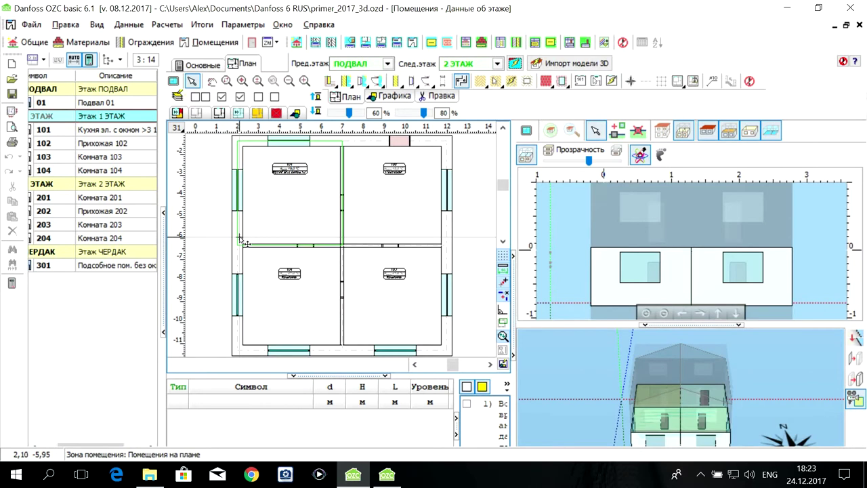
scroll(236, 240, "up", 1)
scroll(237, 240, "up", 1)
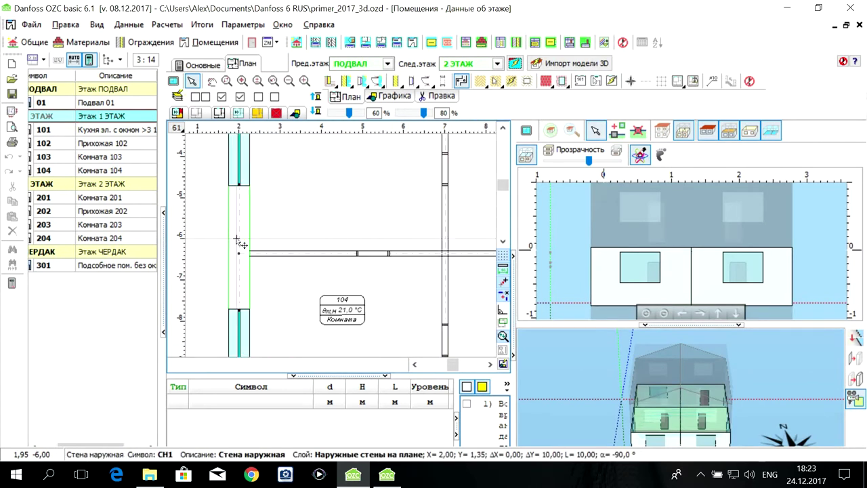
scroll(237, 240, "up", 1)
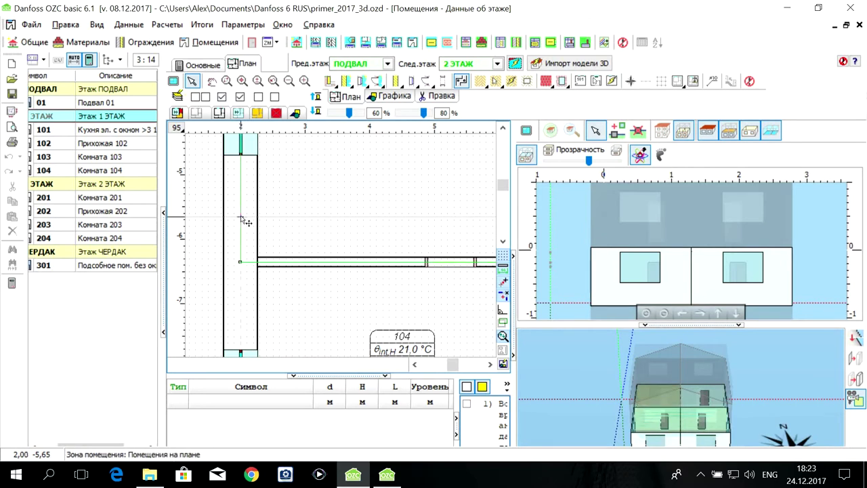
scroll(389, 237, "down", 3)
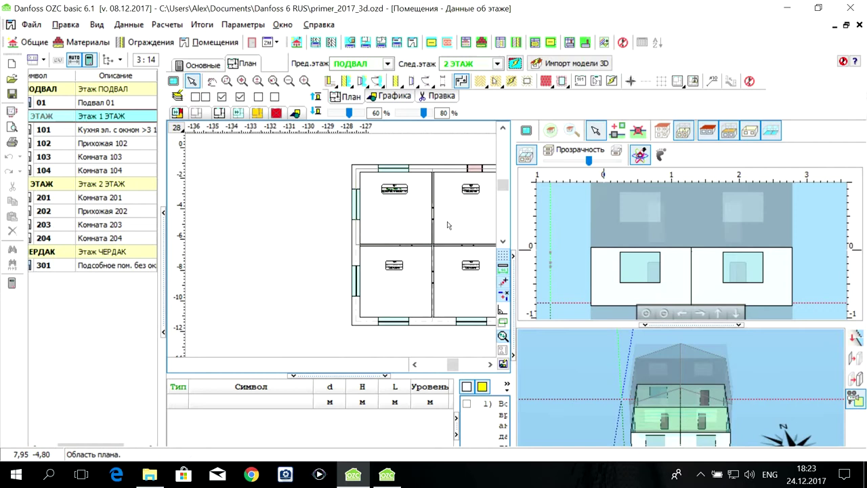
scroll(448, 223, "up", 1)
scroll(447, 226, "up", 2)
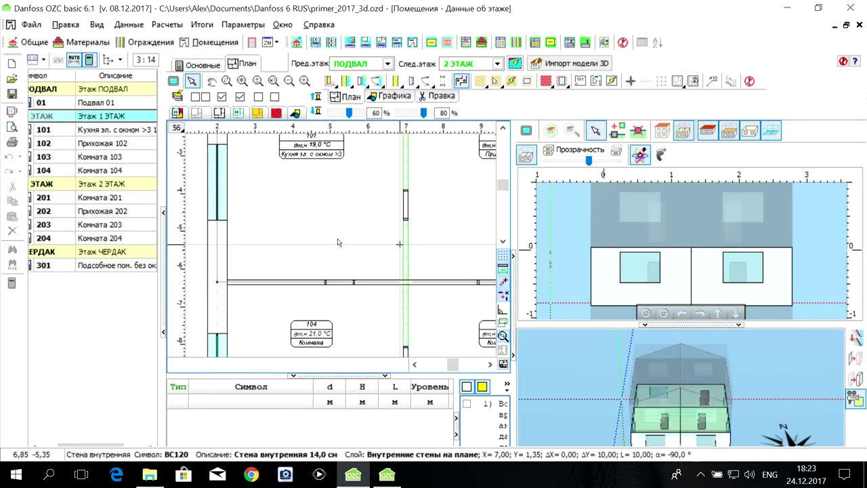
Compare room 101's floor area and enclosures between the Danfoss OZC basic 6.1 and Oventrop OZC 5.0 projects
double_click(90, 133)
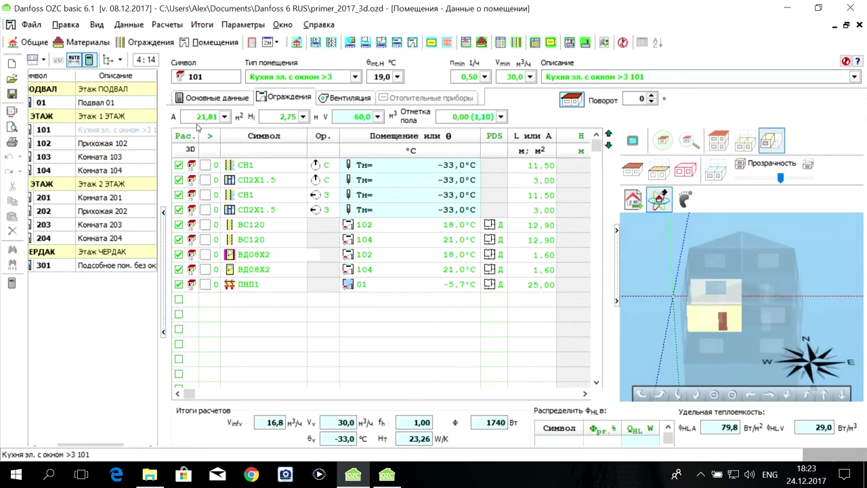
left_click(388, 474)
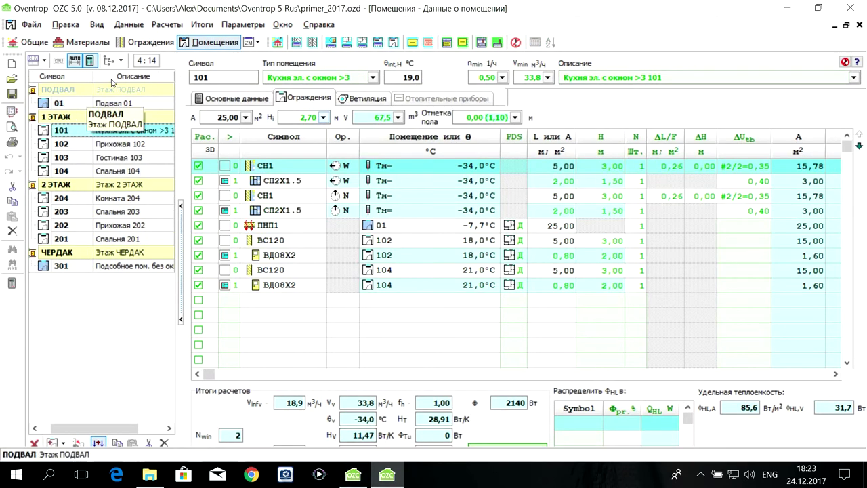
mouse_move(225, 118)
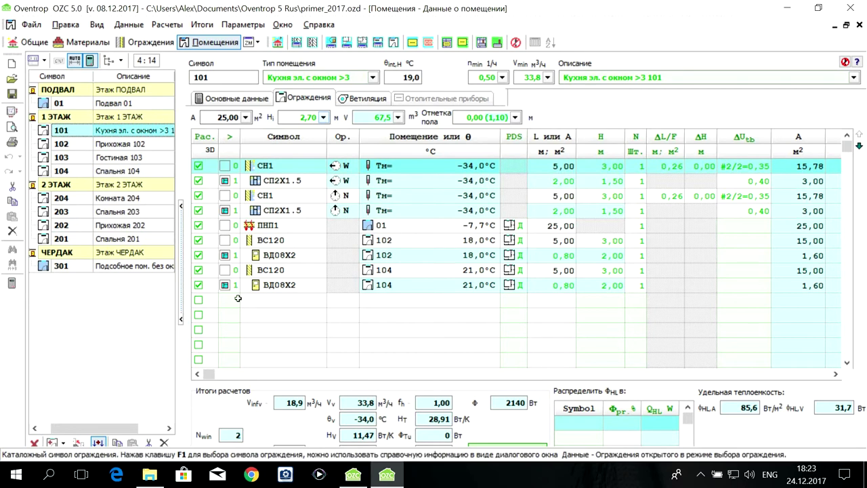
left_click(352, 474)
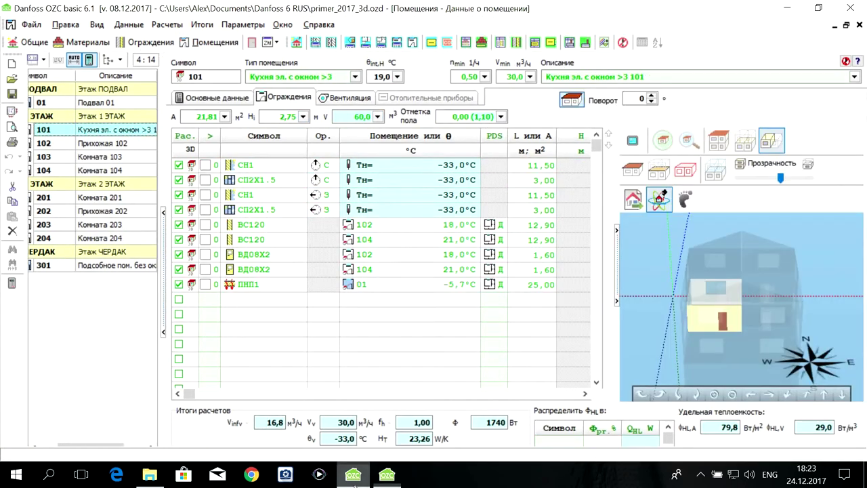
View the enclosures of room 102 and display the whole 2 ЭТАЖ floor plan
left_click(101, 144)
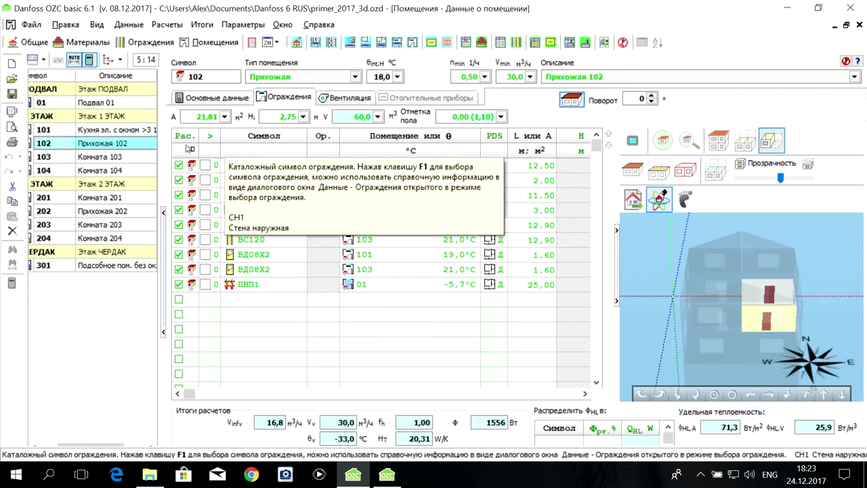
left_click(116, 190)
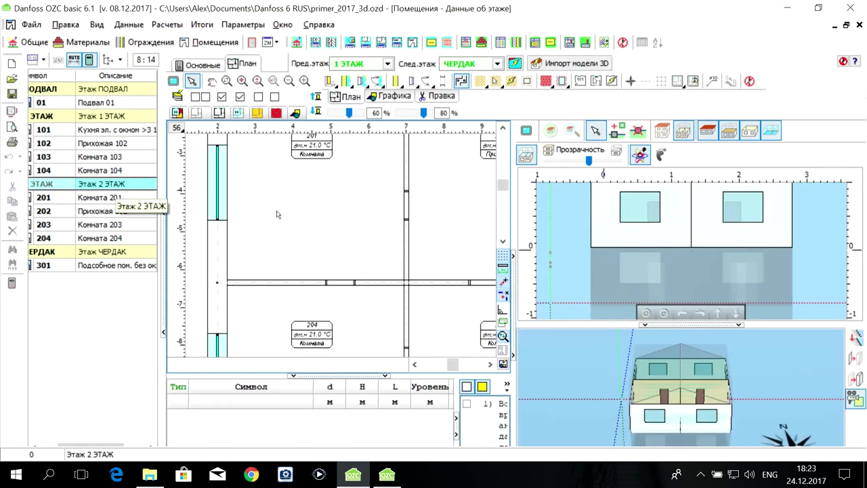
scroll(282, 205, "down", 3)
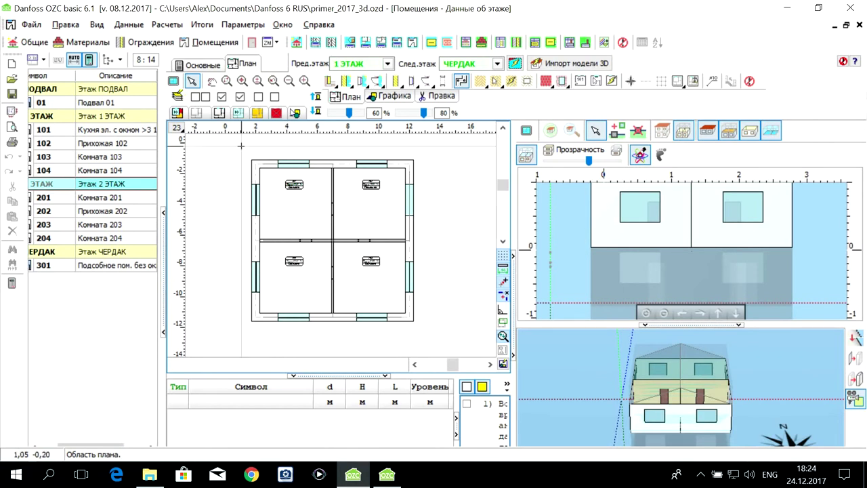
Check the Danfoss OZC basic version and release date once more and return to the floor plan
left_click(340, 26)
left_click(342, 163)
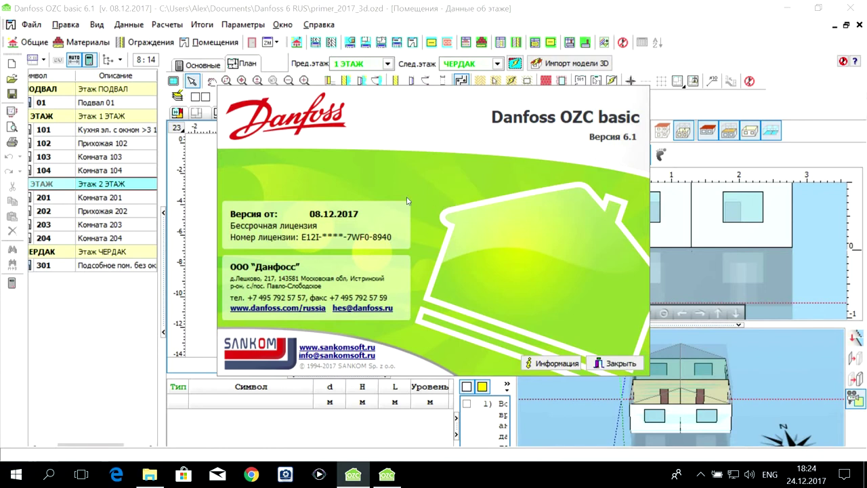
left_click(617, 364)
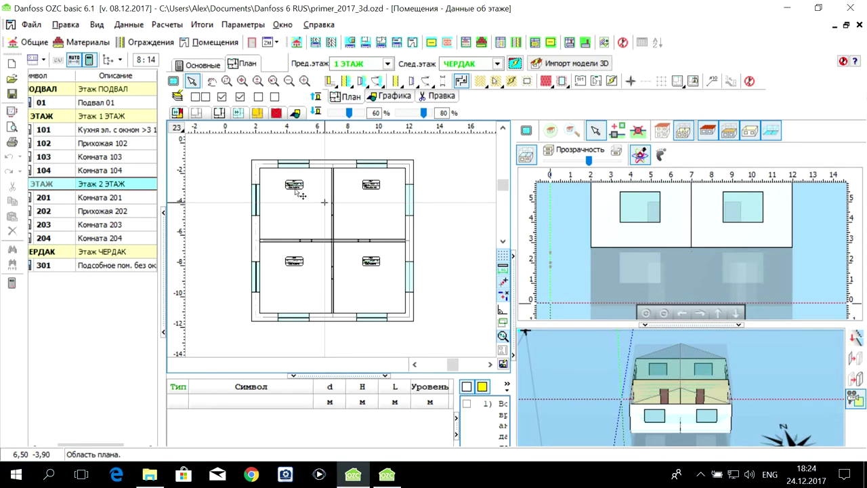
Review the enclosures of rooms 301 and 201 and open the results table for the С.О. program
double_click(107, 265)
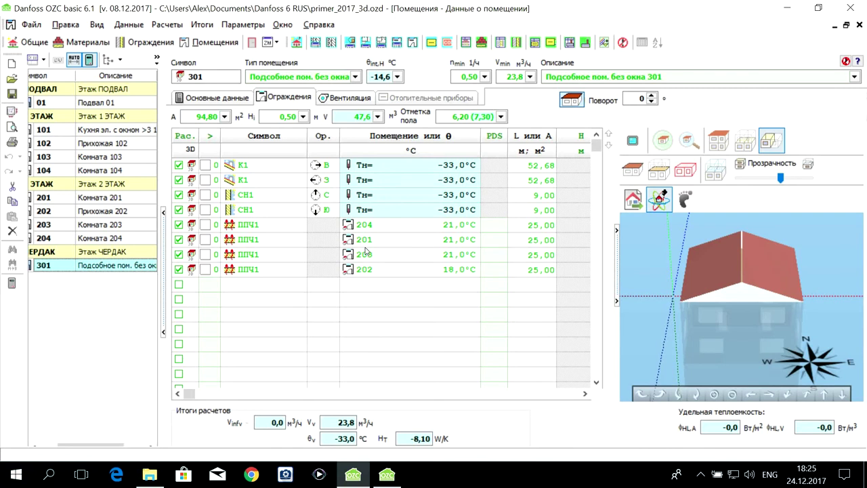
left_click(112, 198)
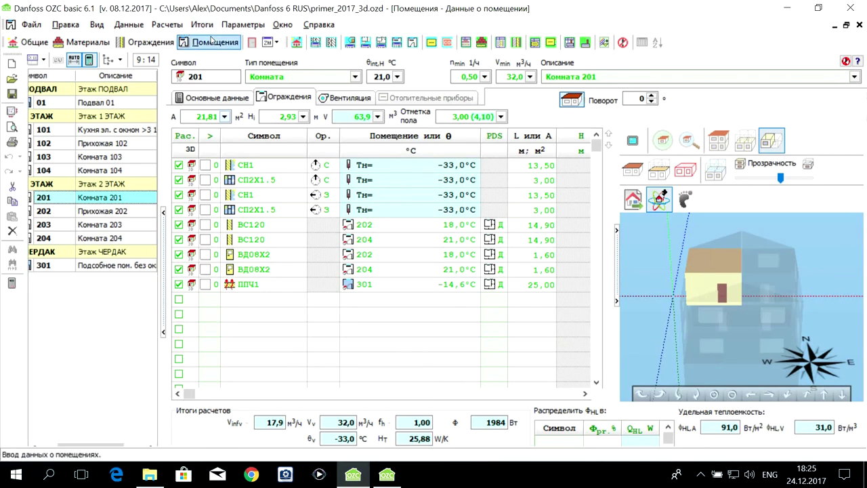
left_click(443, 45)
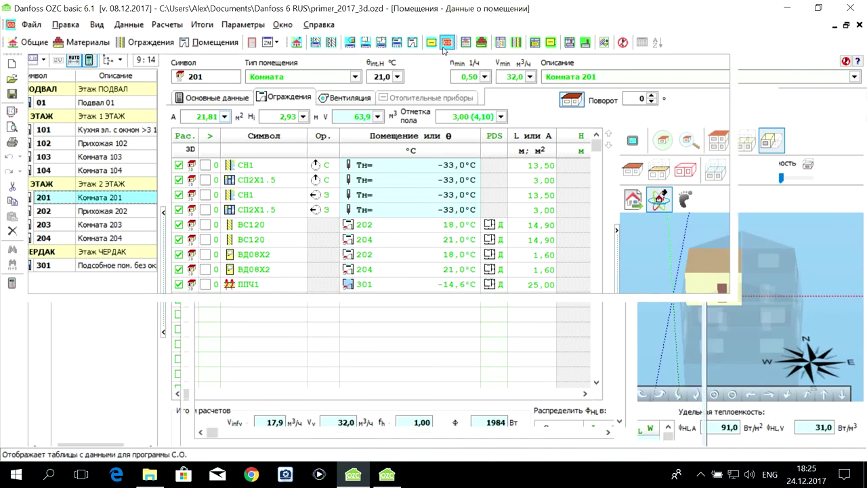